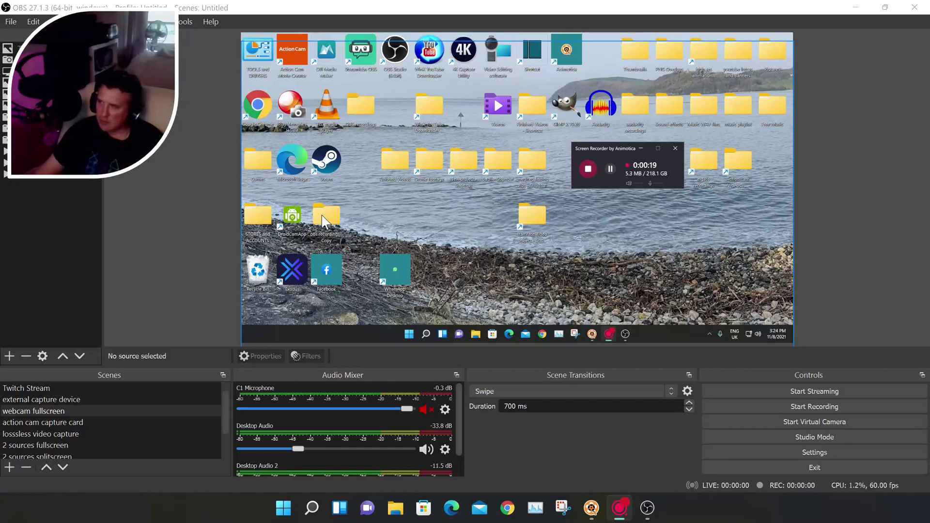
- Record a short desktop clip while opening, dragging and closing the video project folder
left_click(766, 404)
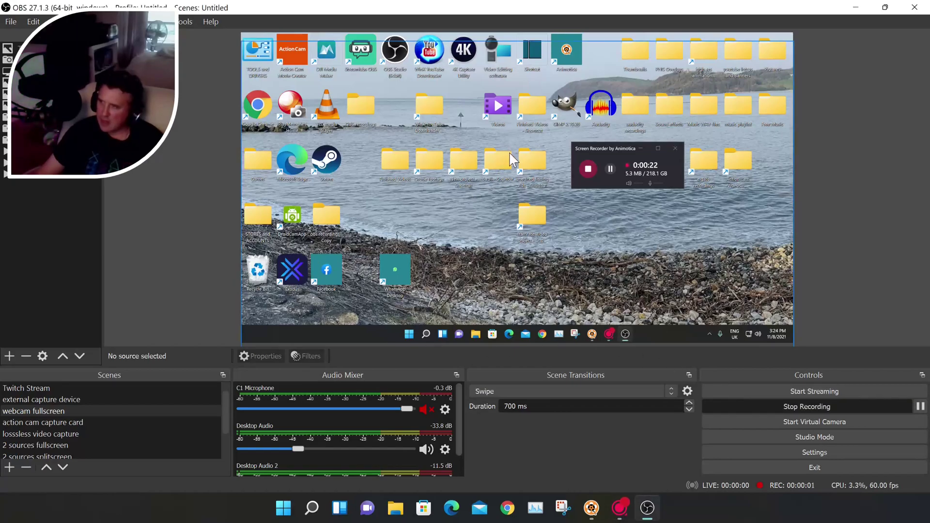
double_click(530, 211)
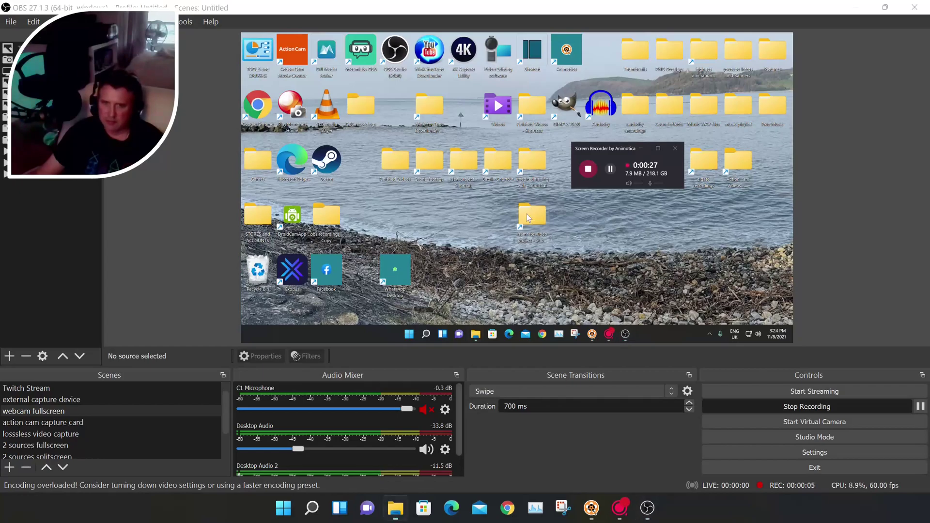
mouse_move(560, 50)
left_mouse_down()
mouse_move(554, 71)
mouse_move(525, 51)
left_mouse_up()
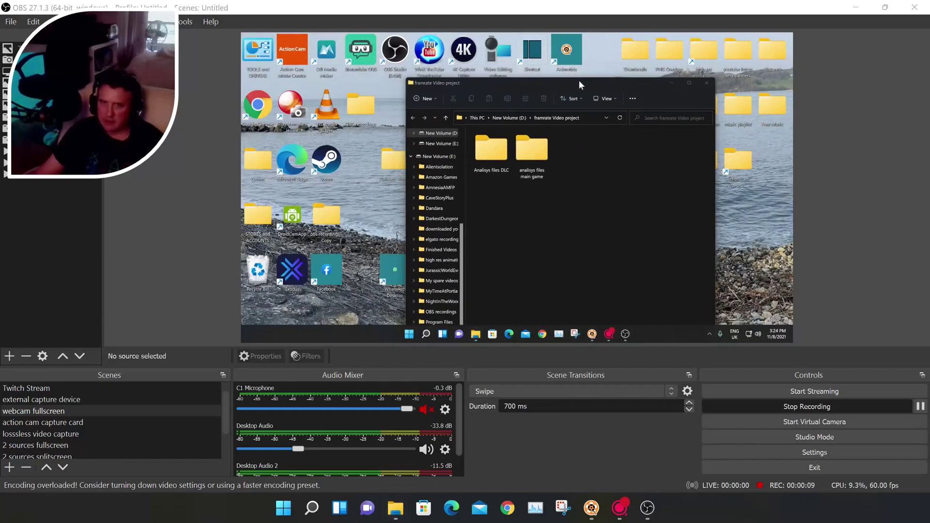
mouse_move(579, 86)
left_mouse_down()
mouse_move(581, 58)
mouse_move(426, 58)
mouse_move(583, 53)
left_mouse_up()
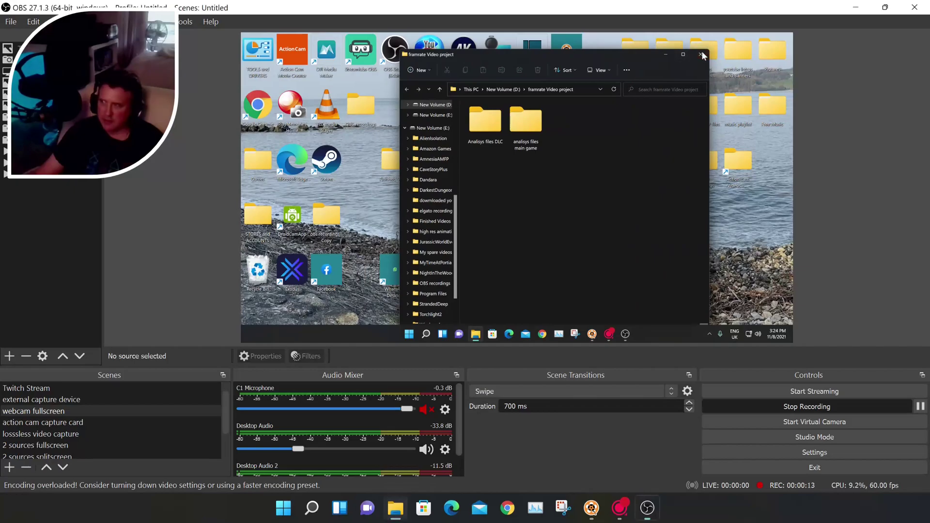
left_click(700, 53)
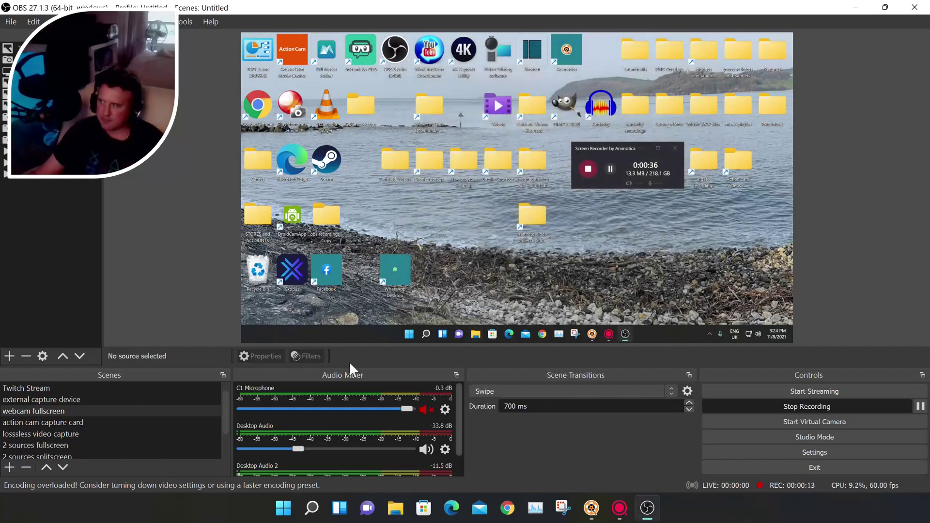
left_click(800, 406)
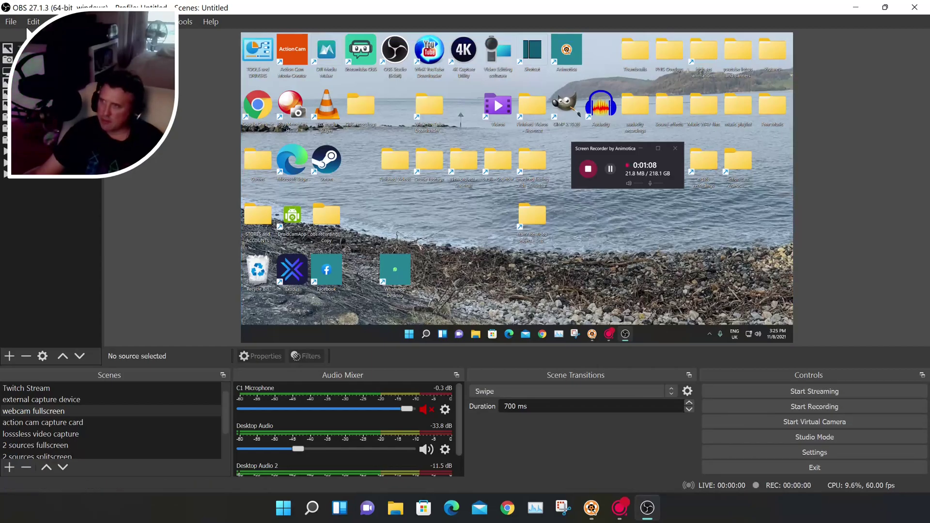
- Show the obs recordings folder from OBS's File > Show Recordings
left_click(12, 22)
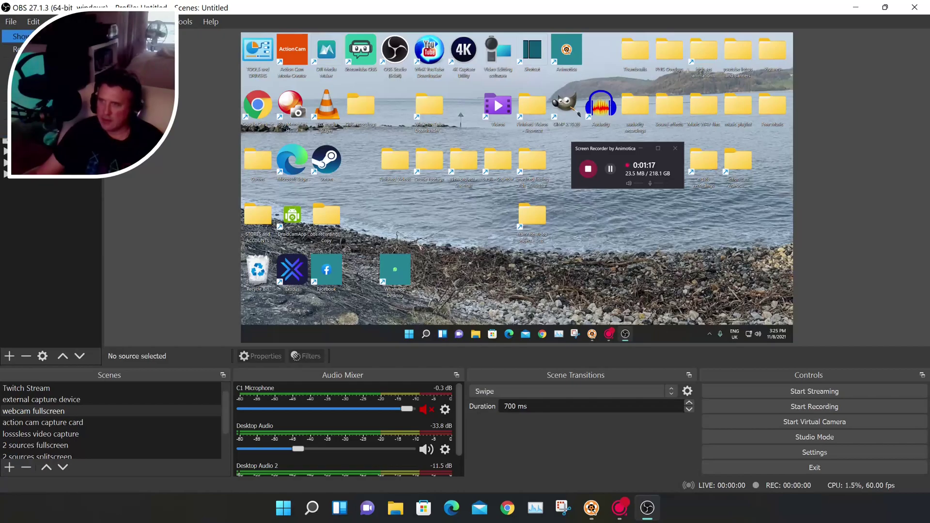
left_click(22, 36)
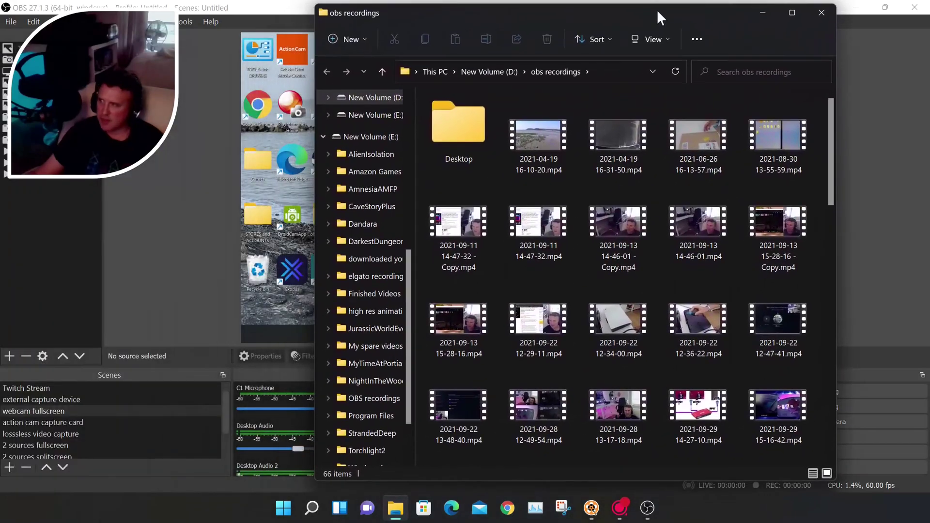
scroll(640, 298, "down", 10)
scroll(581, 342, "down", 2)
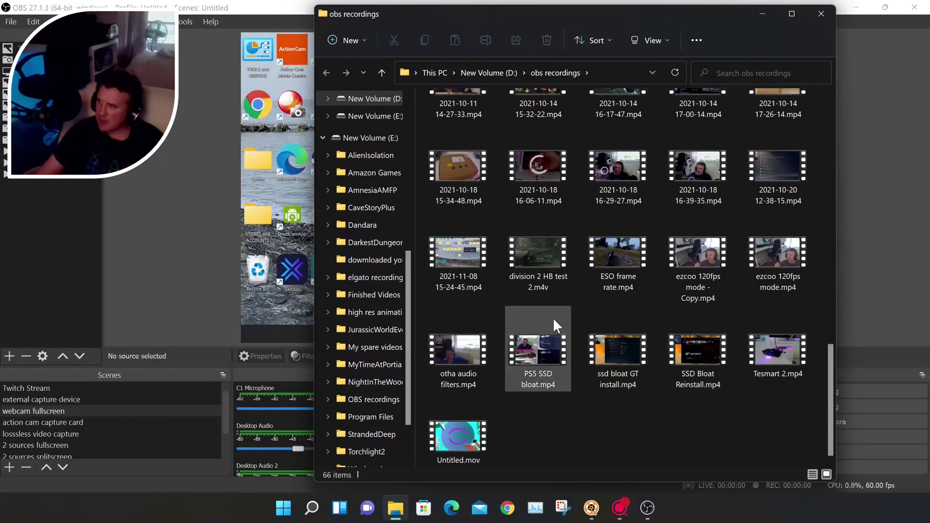
left_click(456, 252)
double_click(457, 252)
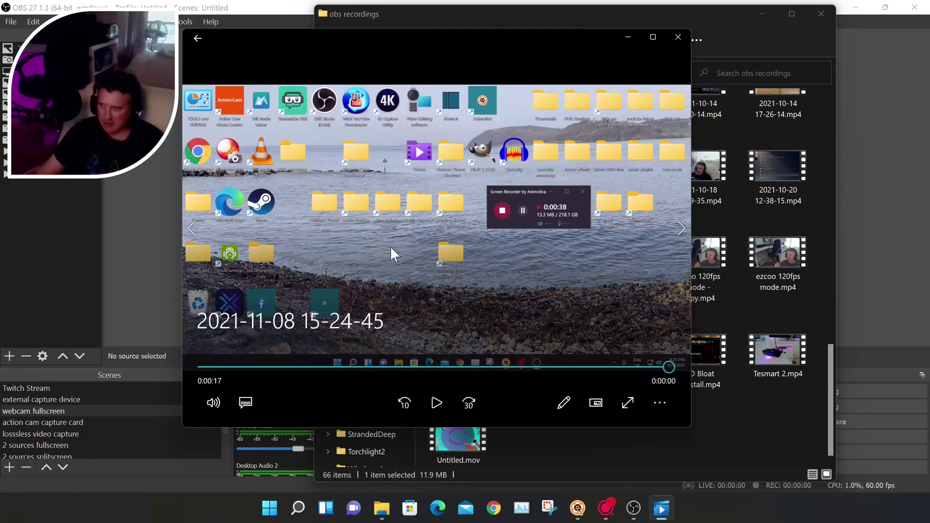
left_click(678, 37)
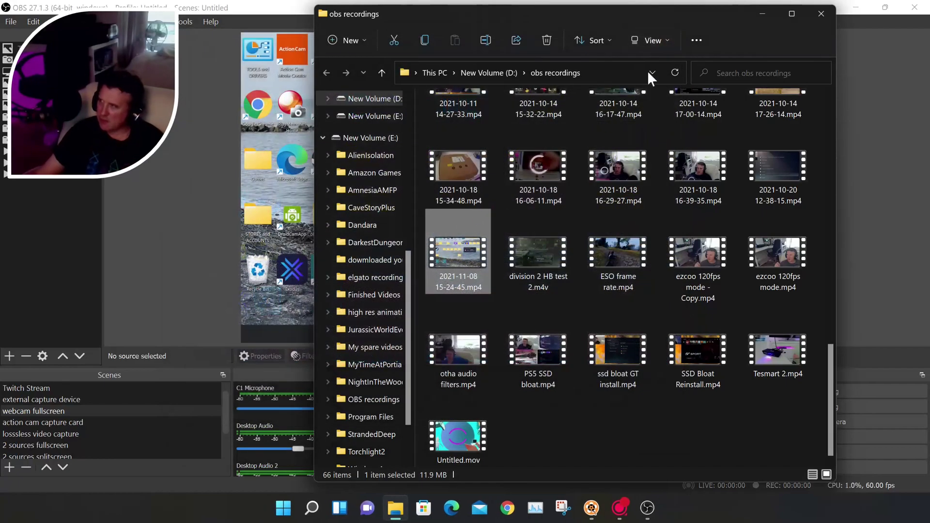
- Move the folder window aside, then set Advanced Colour Format to NV12, apply and confirm
left_click_drag(694, 19, 255, 97)
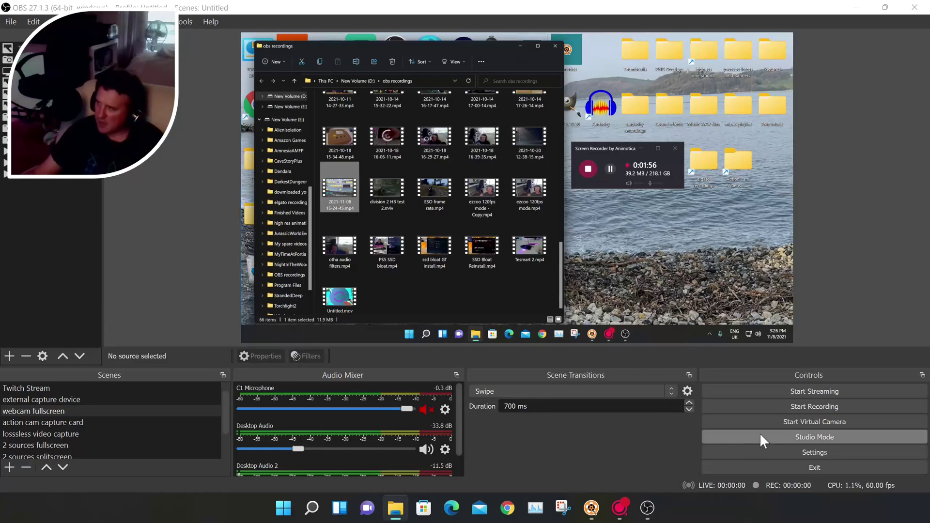
left_click(759, 447)
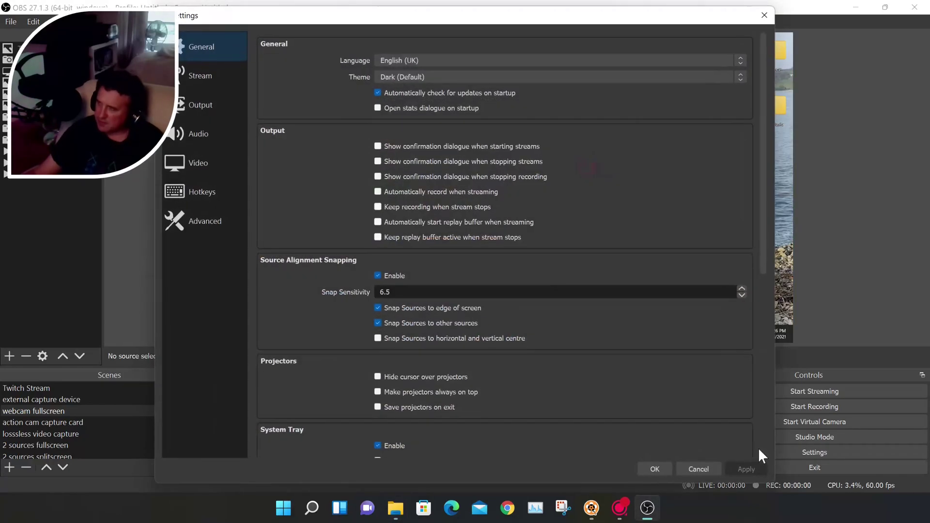
left_click(208, 224)
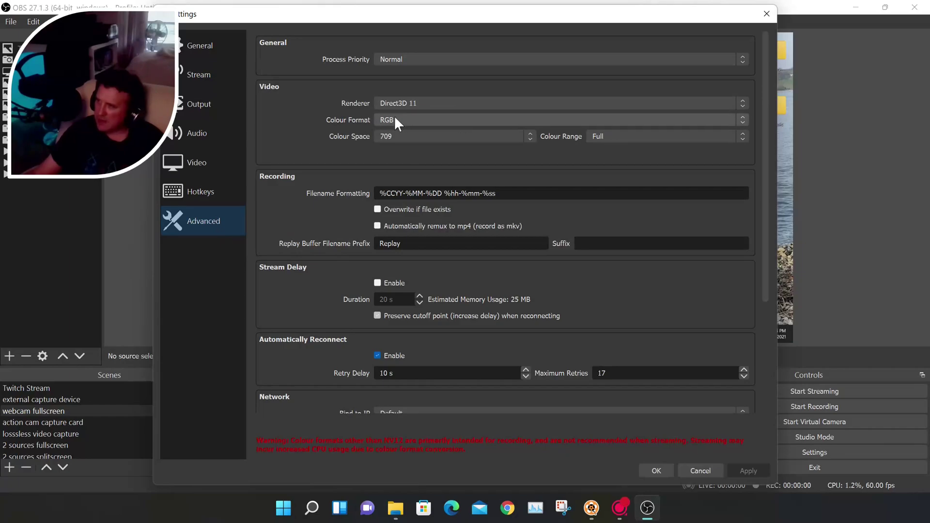
left_click(738, 120)
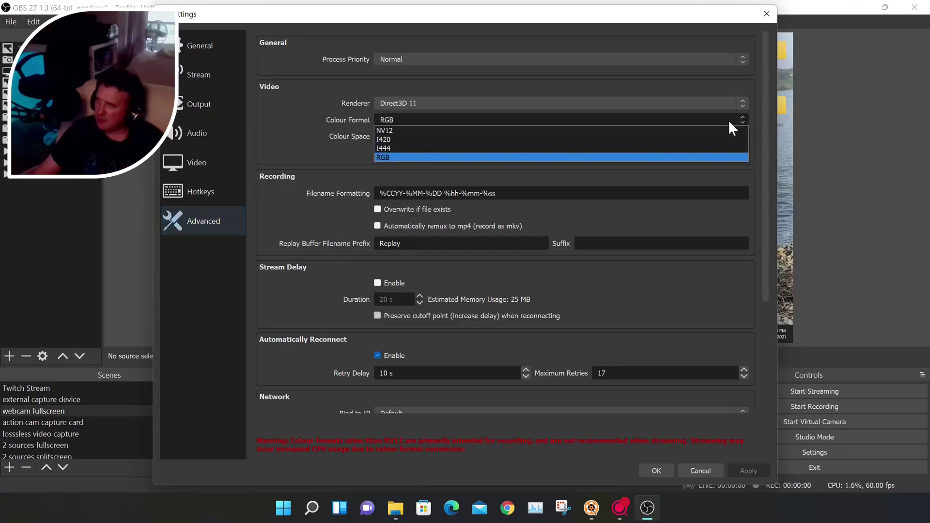
left_click(431, 132)
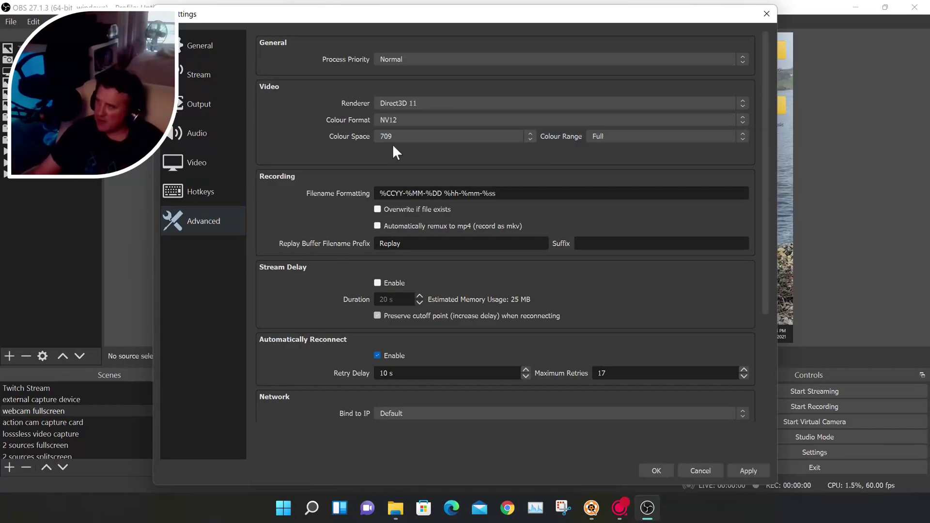
left_click(577, 120)
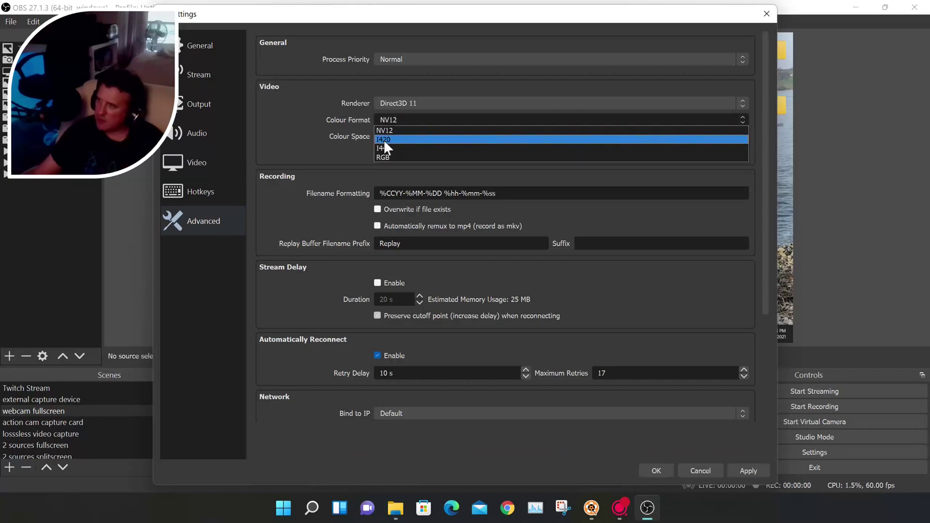
left_click(397, 130)
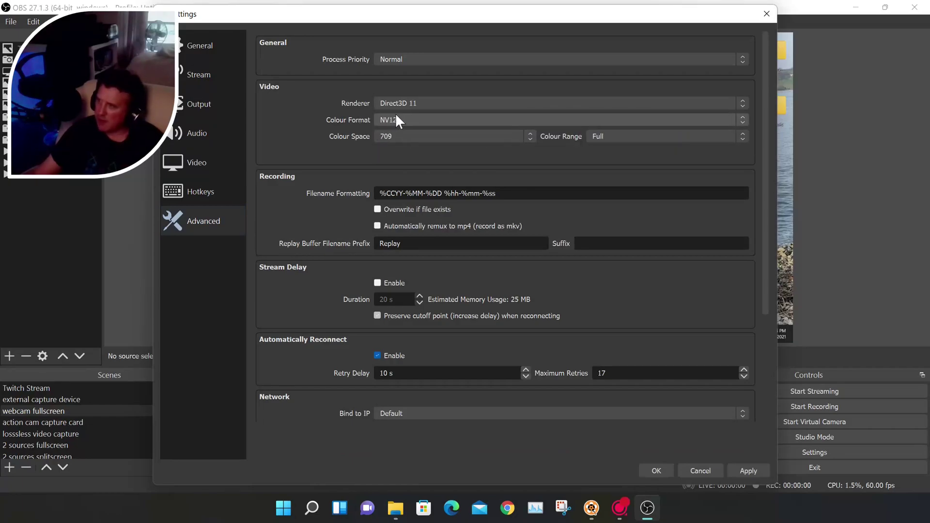
left_click(746, 472)
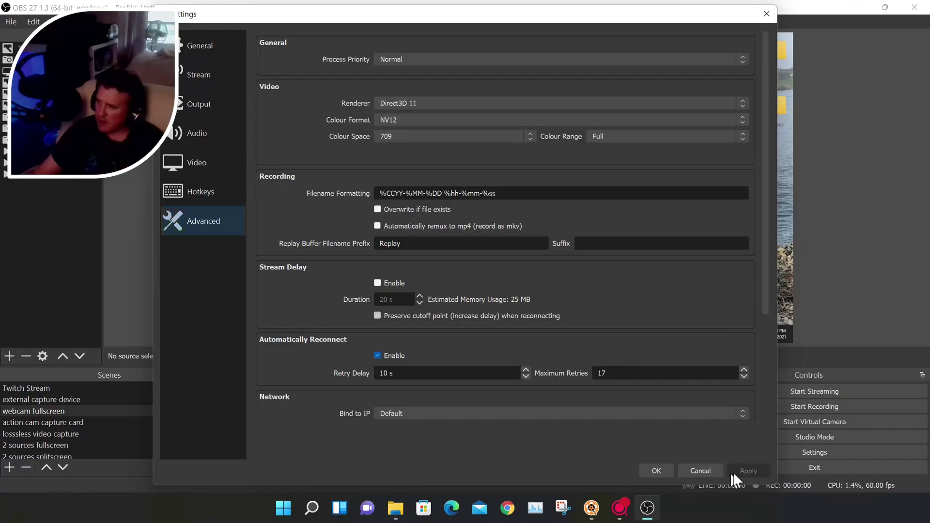
left_click(656, 471)
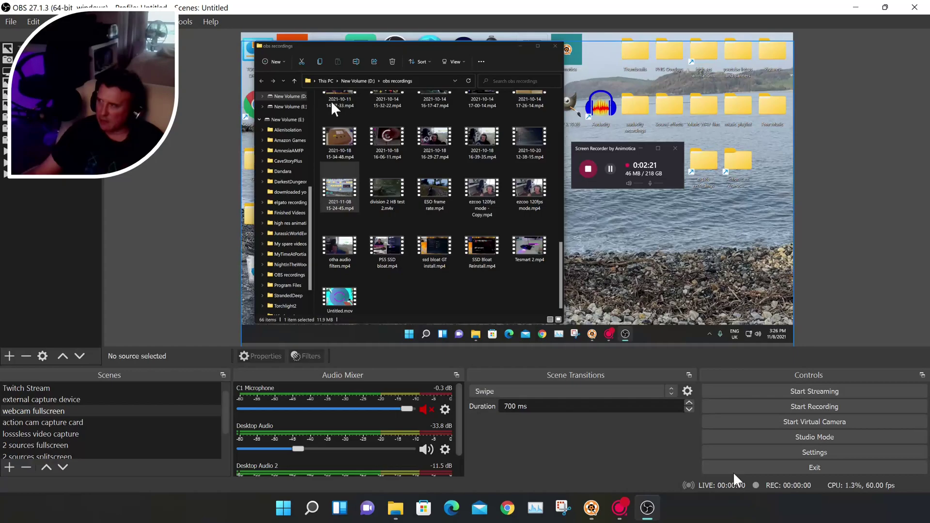
left_click(758, 411)
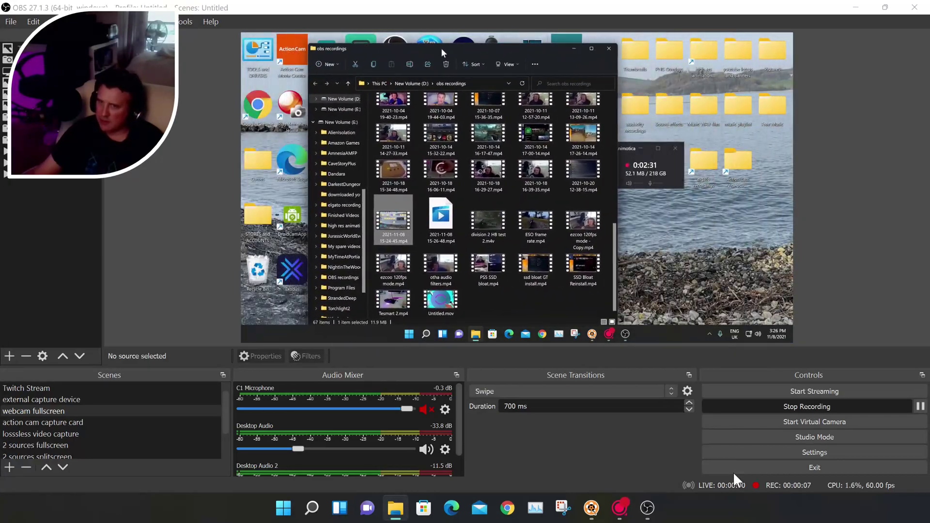
left_click(790, 411)
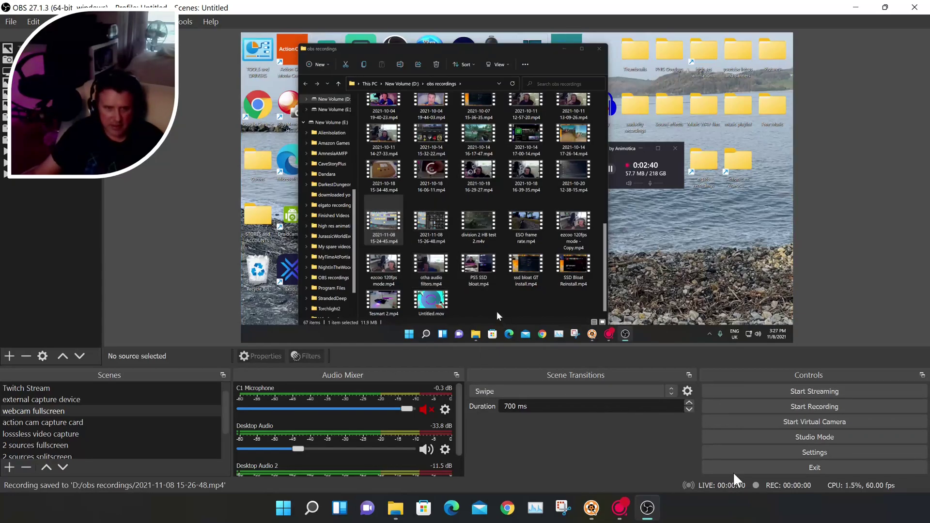
double_click(431, 222)
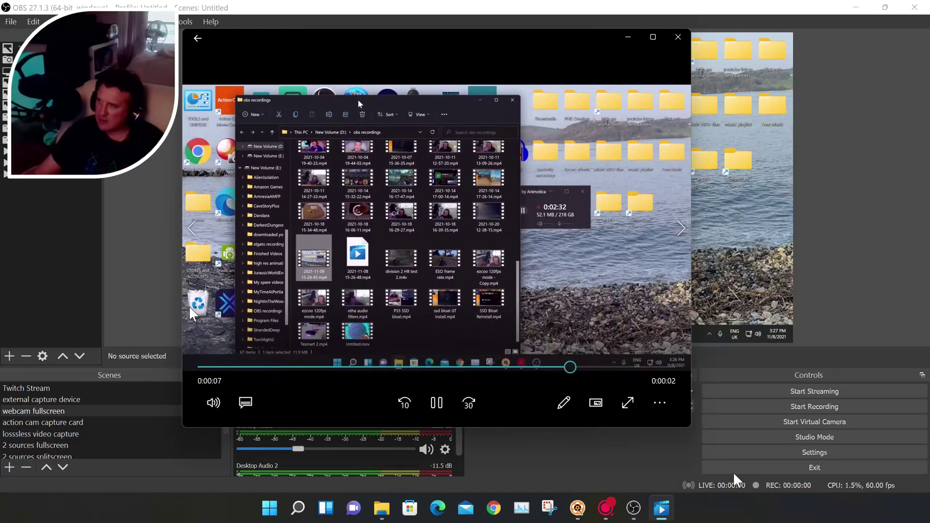
left_click(678, 36)
left_click(599, 48)
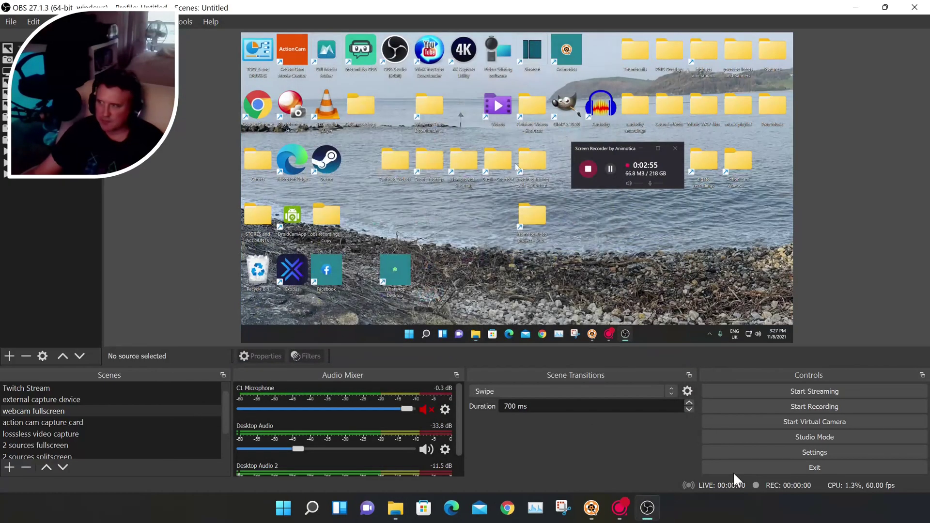